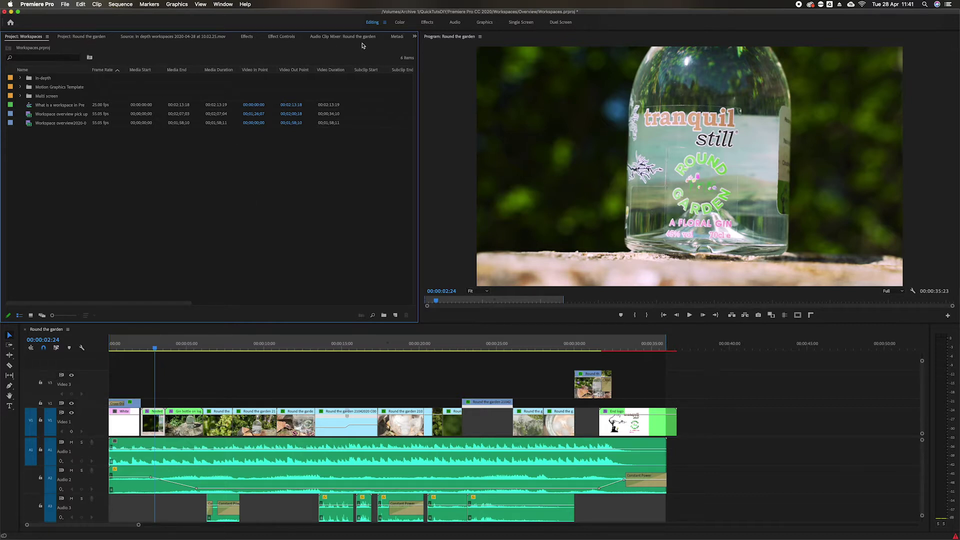
Close the Metadata and Audio Clip Mixer panels in the Project panel group.
{"action": "left_click", "coordinate": [77, 37]}
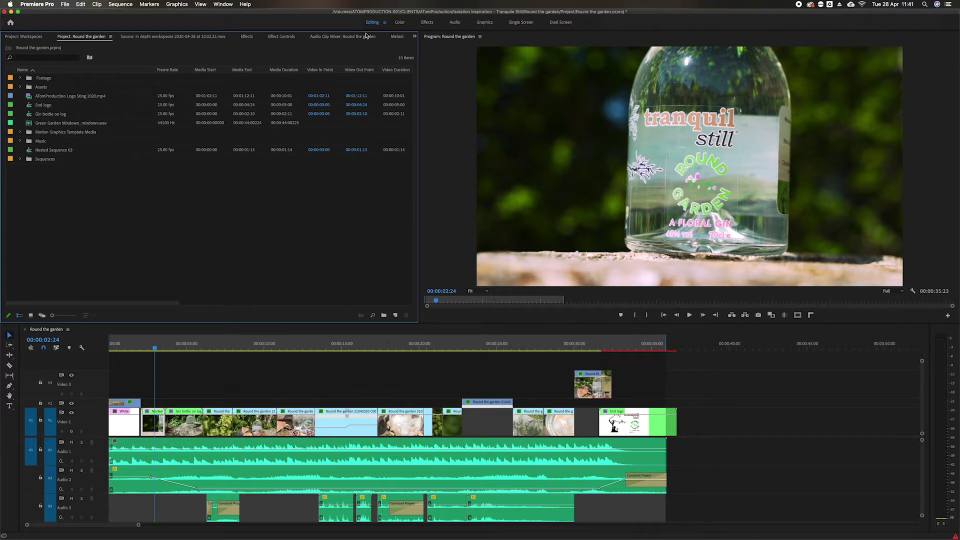
{"action": "left_click", "coordinate": [414, 37]}
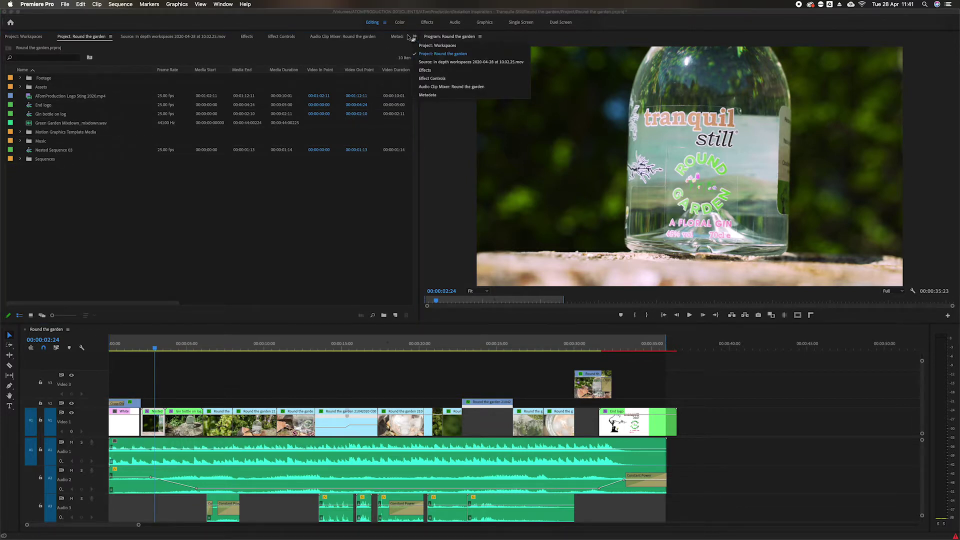
{"action": "left_click", "coordinate": [397, 36]}
{"action": "left_click", "coordinate": [398, 37]}
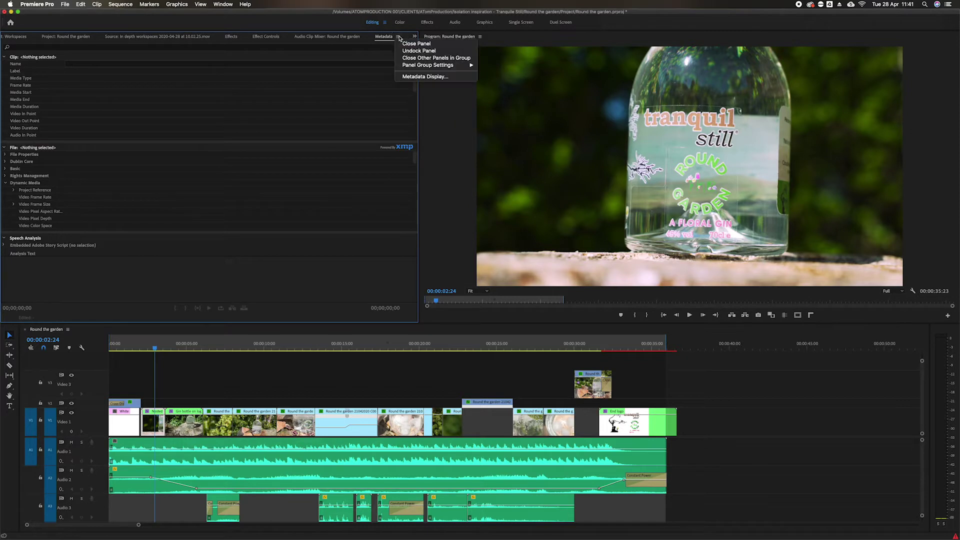
{"action": "left_click", "coordinate": [418, 42]}
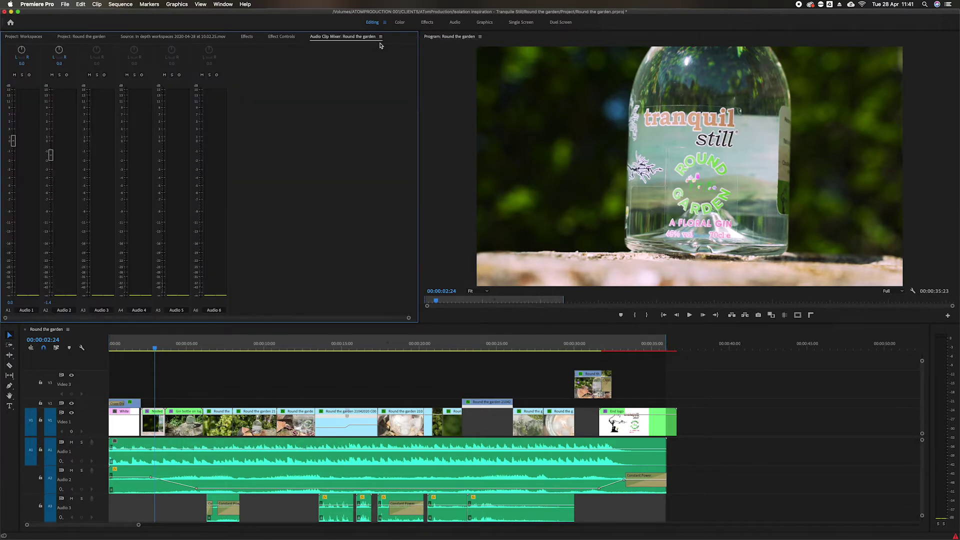
{"action": "left_click", "coordinate": [380, 37]}
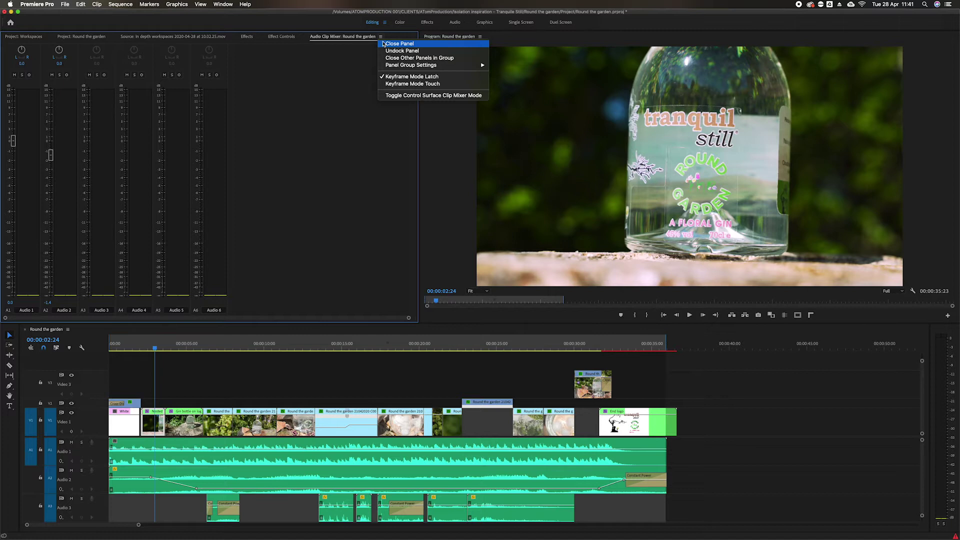
{"action": "left_click", "coordinate": [384, 44]}
Move the Source monitor out of the Project panel group and into the Program monitor's group.
{"action": "left_click", "coordinate": [247, 37]}
{"action": "left_click", "coordinate": [281, 37]}
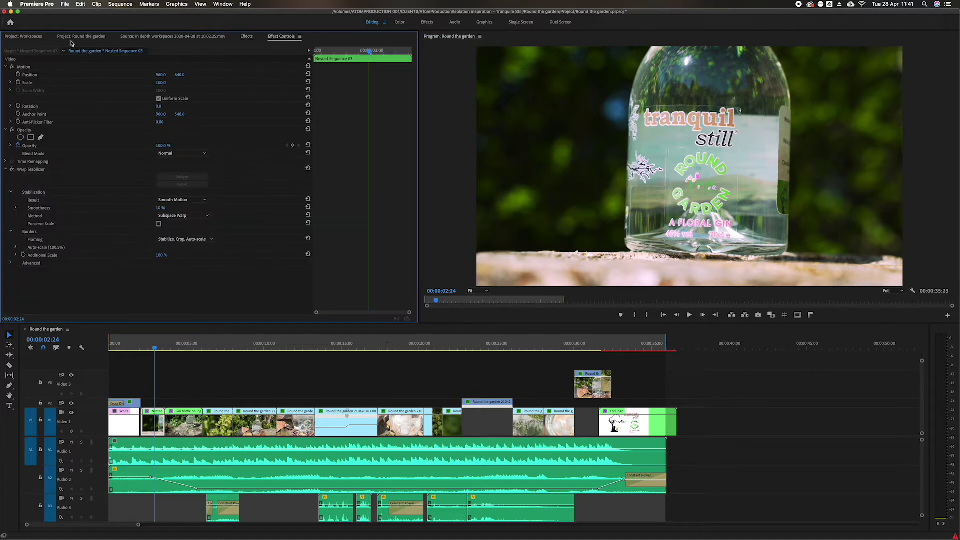
{"action": "left_click", "coordinate": [146, 39]}
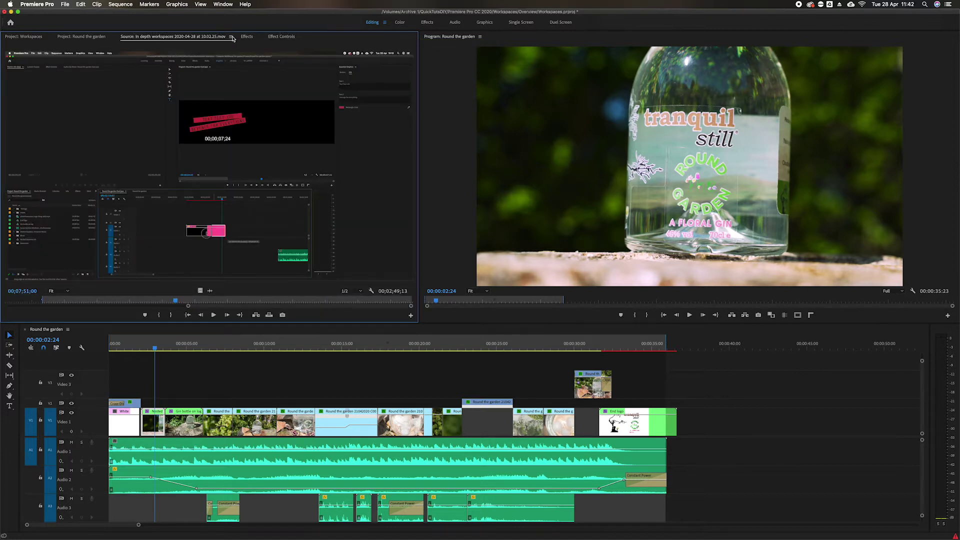
{"action": "left_click_drag", "start_coordinate": [190, 40], "coordinate": [509, 40]}
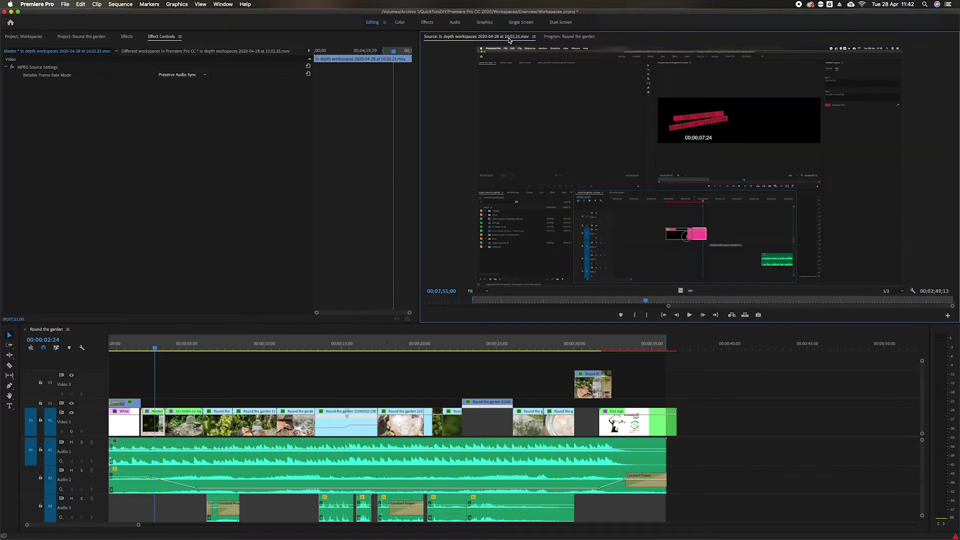
Move the Round the garden sequence's playhead to 00:00:18:02 and resize the panel groups to enlarge the Program monitor.
{"action": "left_click", "coordinate": [66, 38]}
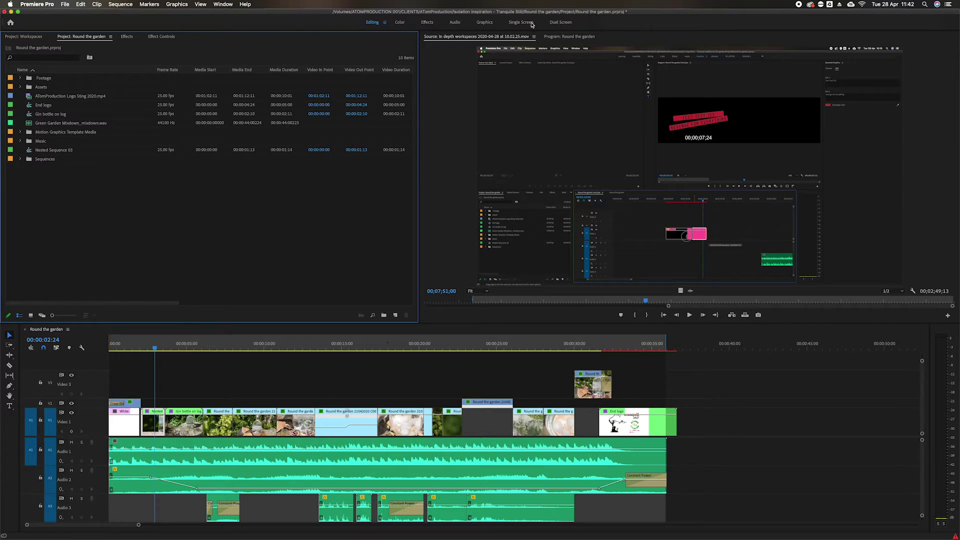
{"action": "left_click", "coordinate": [293, 346]}
{"action": "left_click_drag", "start_coordinate": [307, 346], "coordinate": [389, 346]}
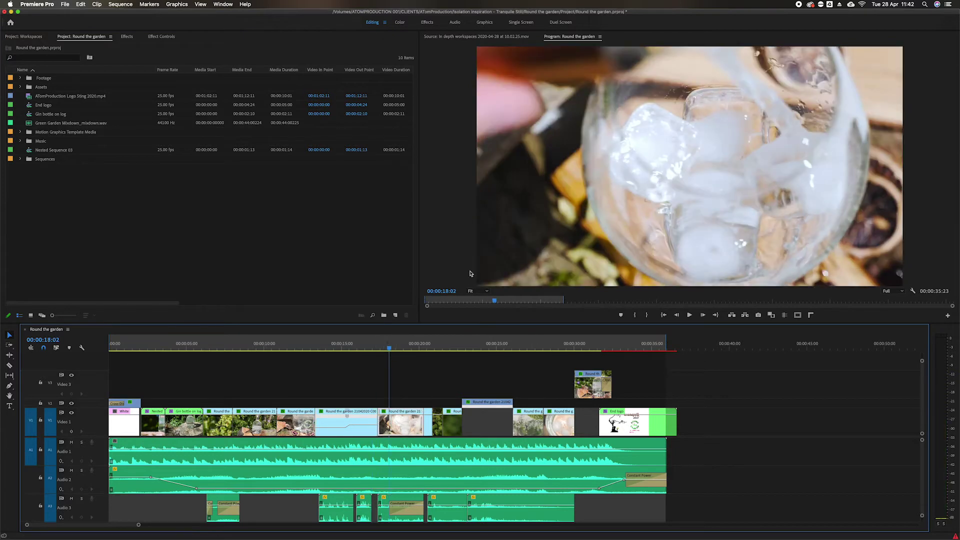
{"action": "left_click_drag", "start_coordinate": [420, 325], "coordinate": [335, 348]}
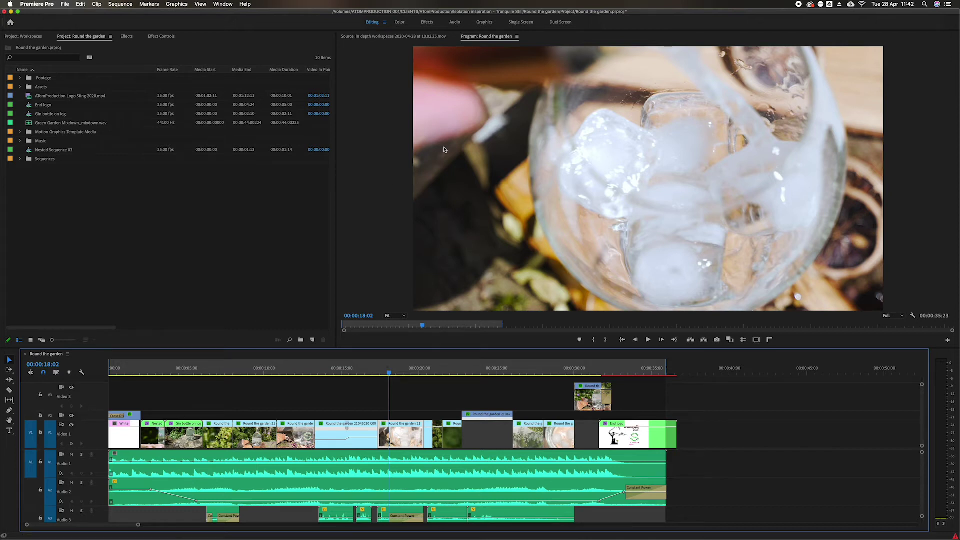
Open the Captions panel and dock it in the Project panel group beside Effect Controls.
{"action": "left_click", "coordinate": [223, 4]}
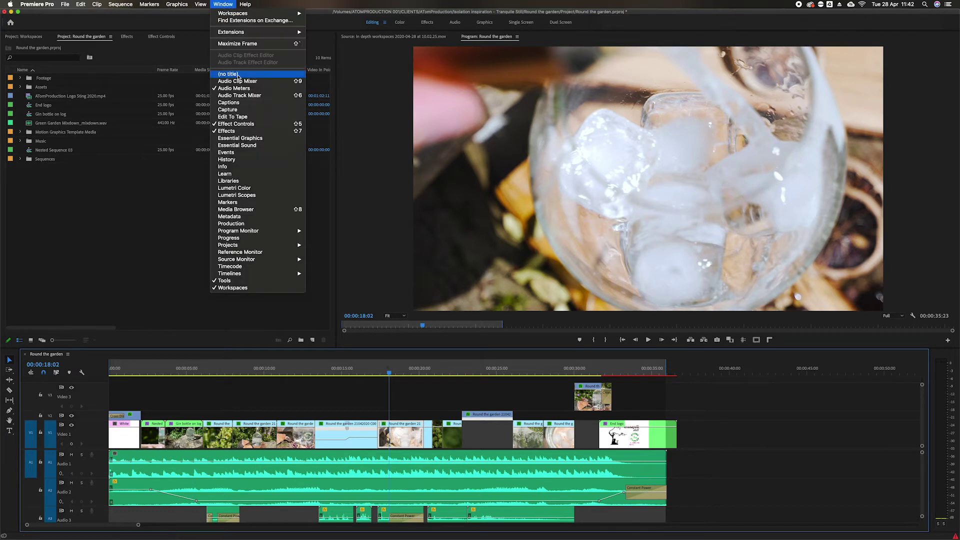
{"action": "left_click", "coordinate": [248, 103]}
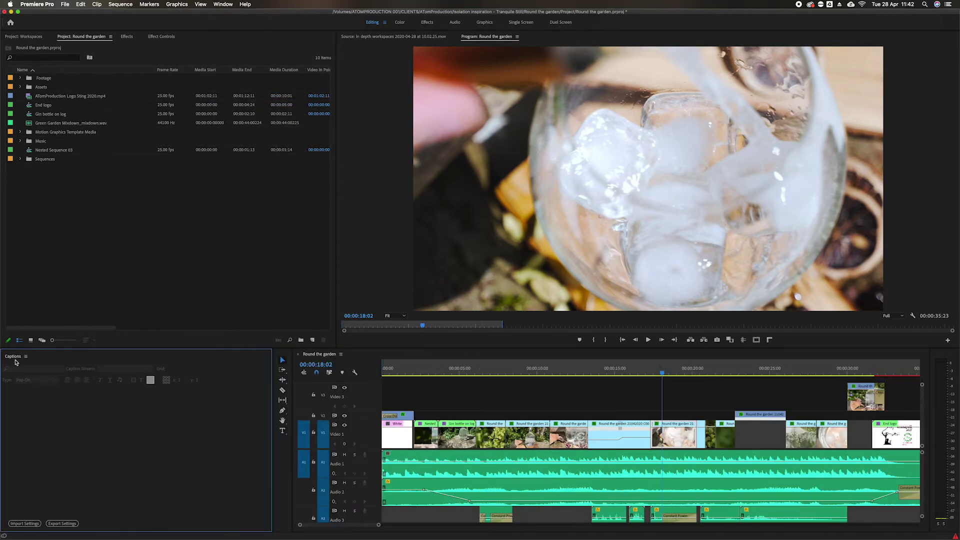
{"action": "left_click_drag", "start_coordinate": [12, 355], "coordinate": [199, 39]}
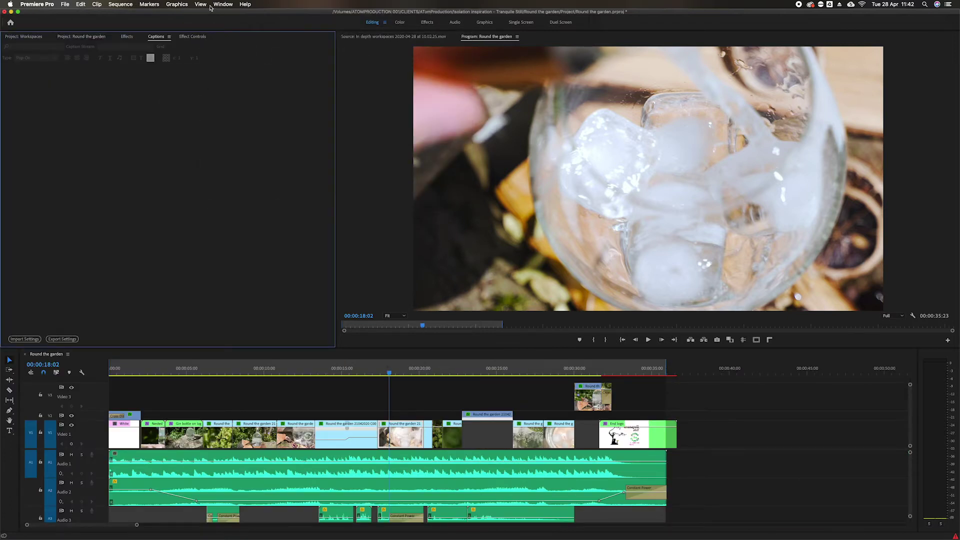
Open the Essential Graphics panel and dock it in its own column between the Project panel group and the Program monitor.
{"action": "left_click", "coordinate": [230, 5]}
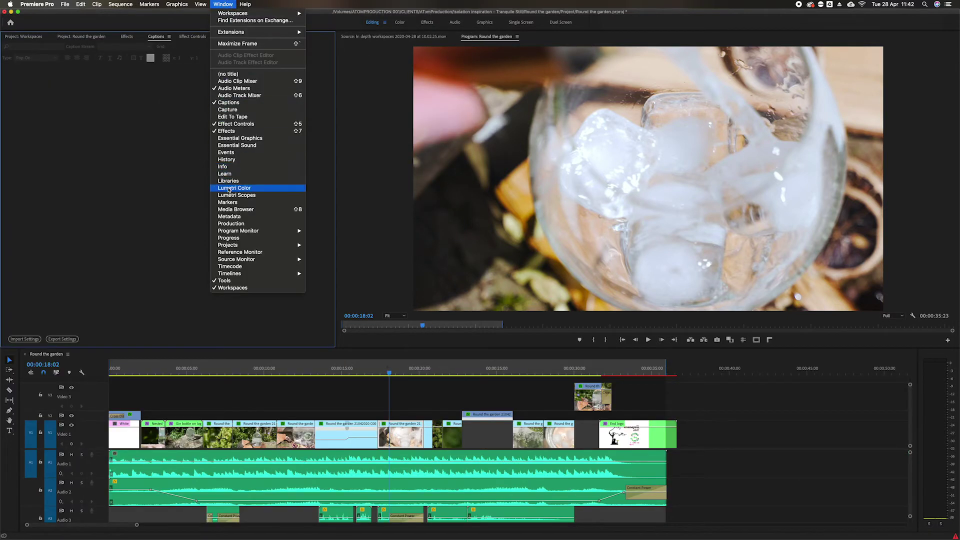
{"action": "left_click", "coordinate": [235, 138]}
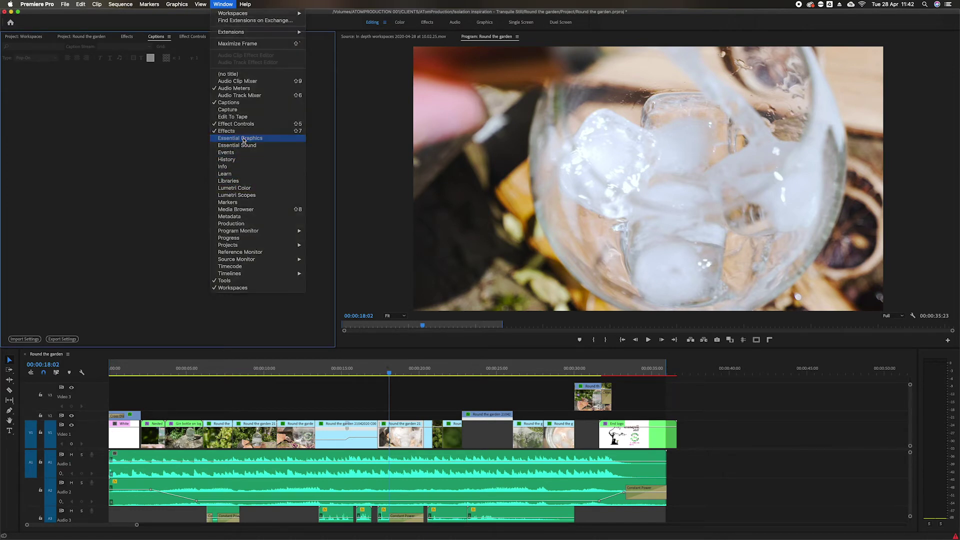
{"action": "left_click_drag", "start_coordinate": [806, 38], "coordinate": [232, 50]}
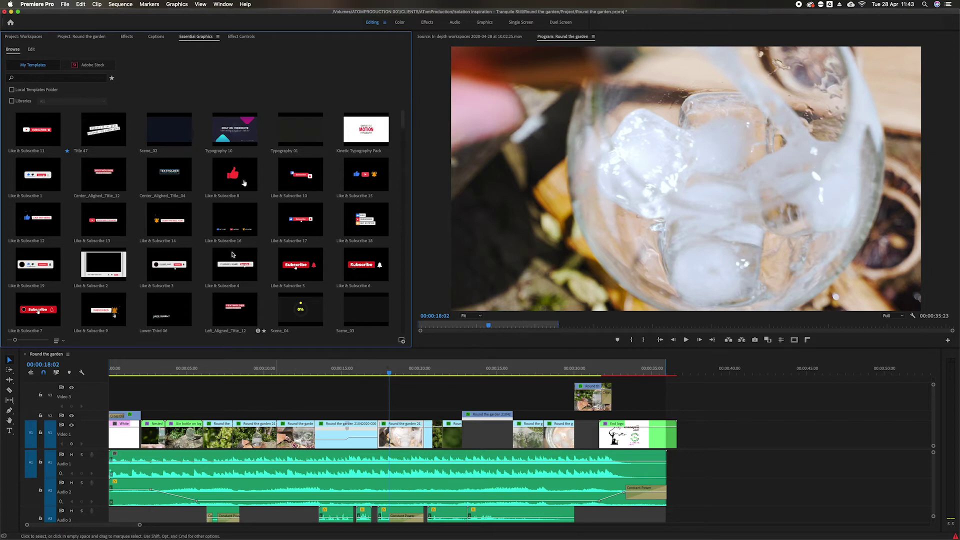
{"action": "left_click_drag", "start_coordinate": [199, 37], "coordinate": [404, 153]}
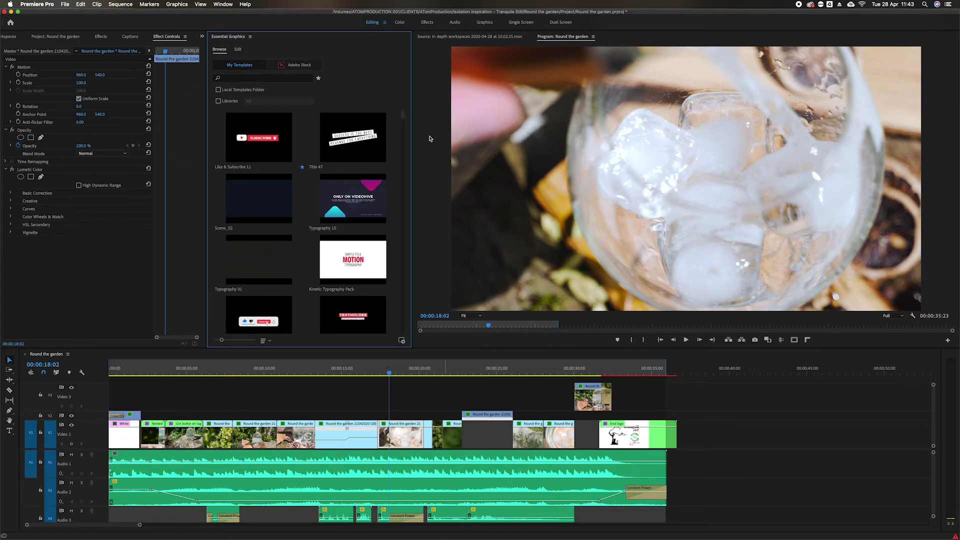
Save the current panel layout as a new workspace named "YouTube Video Editing".
{"action": "left_click", "coordinate": [216, 4]}
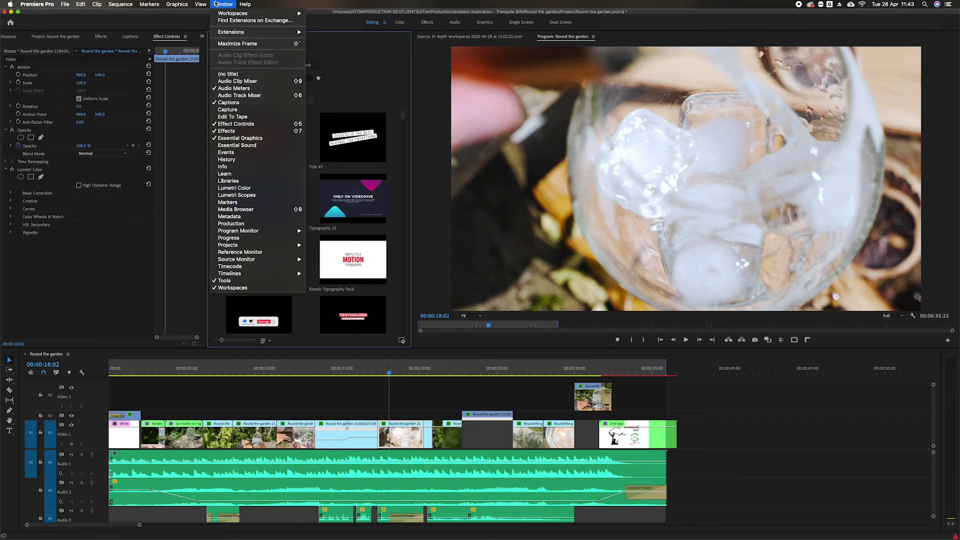
{"action": "mouse_move", "coordinate": [275, 14]}
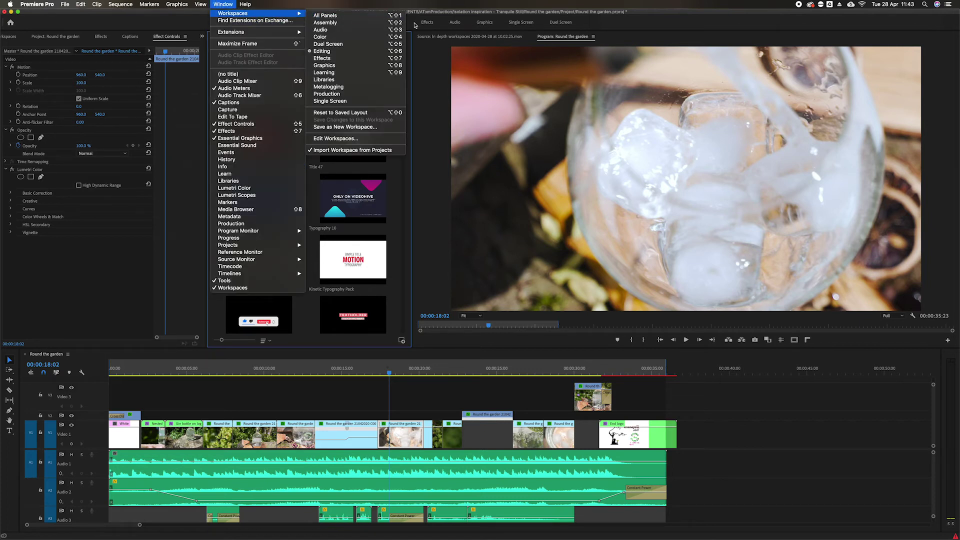
{"action": "left_click", "coordinate": [374, 126]}
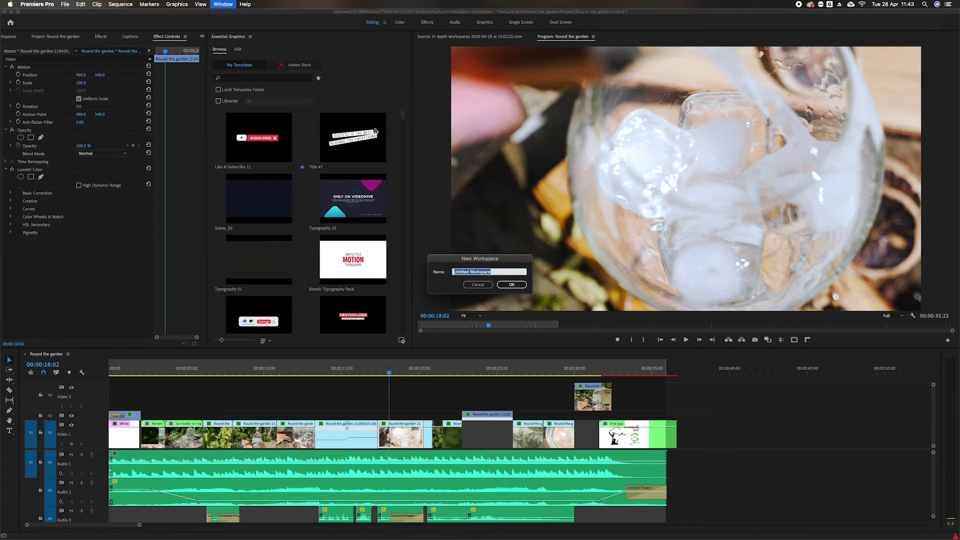
{"action": "type", "text": "YouTube Video Editing"}
{"action": "key", "text": "Return"}
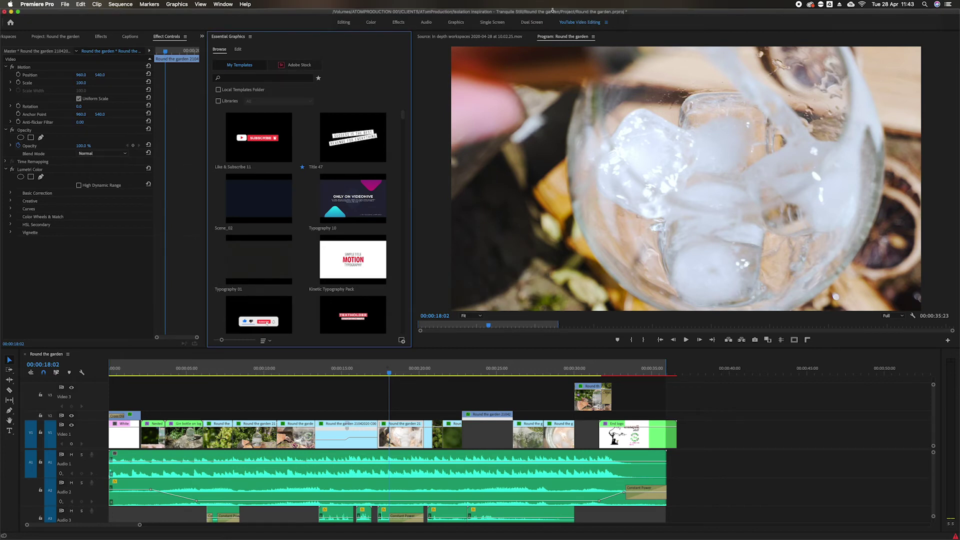
Switch to the Editing workspace and reset it to its saved layout.
{"action": "left_click", "coordinate": [342, 22]}
{"action": "left_click", "coordinate": [223, 5]}
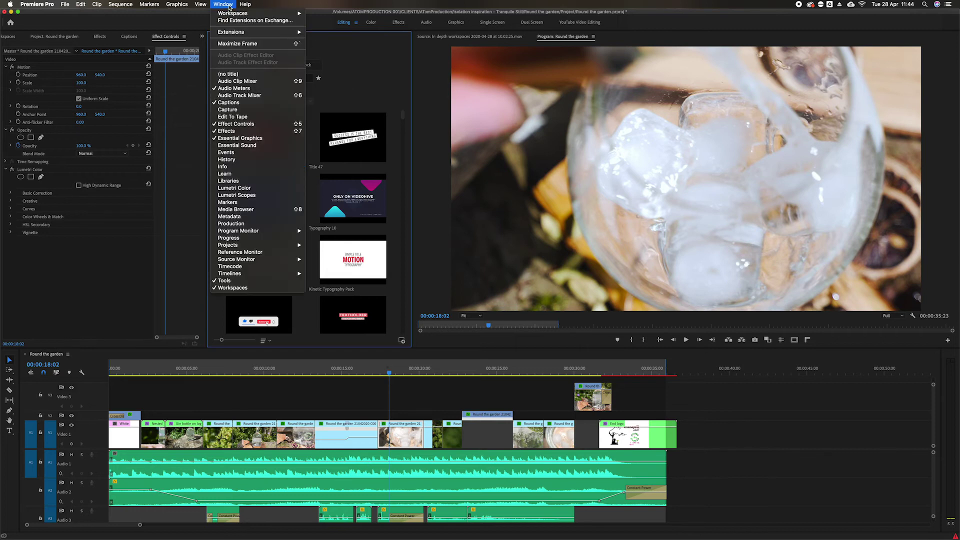
{"action": "mouse_move", "coordinate": [235, 13]}
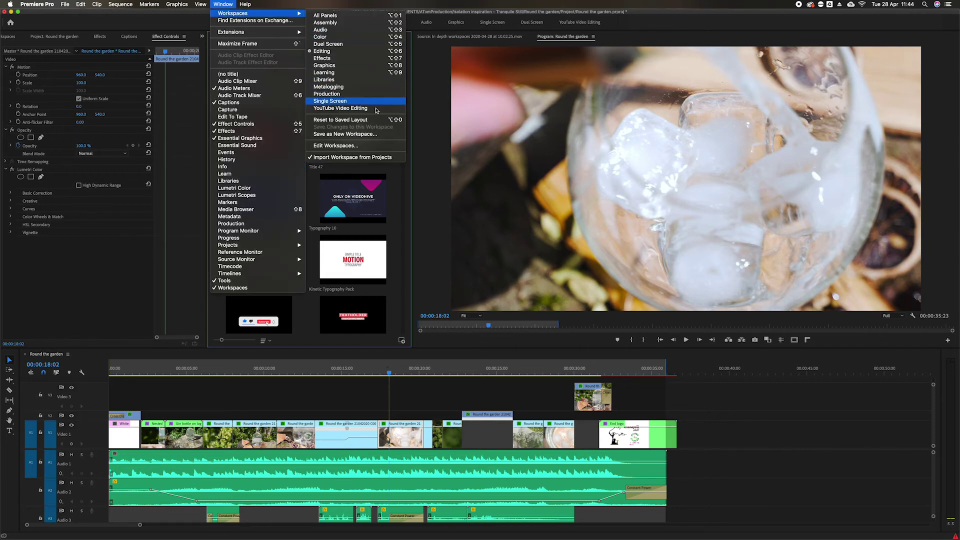
{"action": "left_click", "coordinate": [370, 123]}
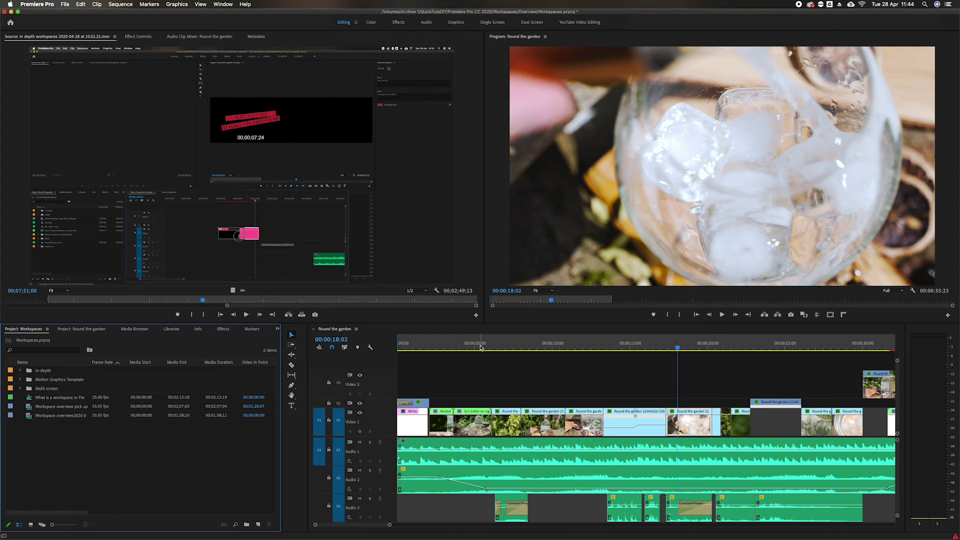
Close the Program monitor, reorder the Metadata panel within the Source group, and close the Audio Clip Mixer.
{"action": "left_click", "coordinate": [545, 37]}
{"action": "left_click", "coordinate": [552, 46]}
{"action": "left_click", "coordinate": [254, 37]}
{"action": "left_click_drag", "start_coordinate": [254, 37], "coordinate": [460, 184]}
{"action": "left_click", "coordinate": [328, 36]}
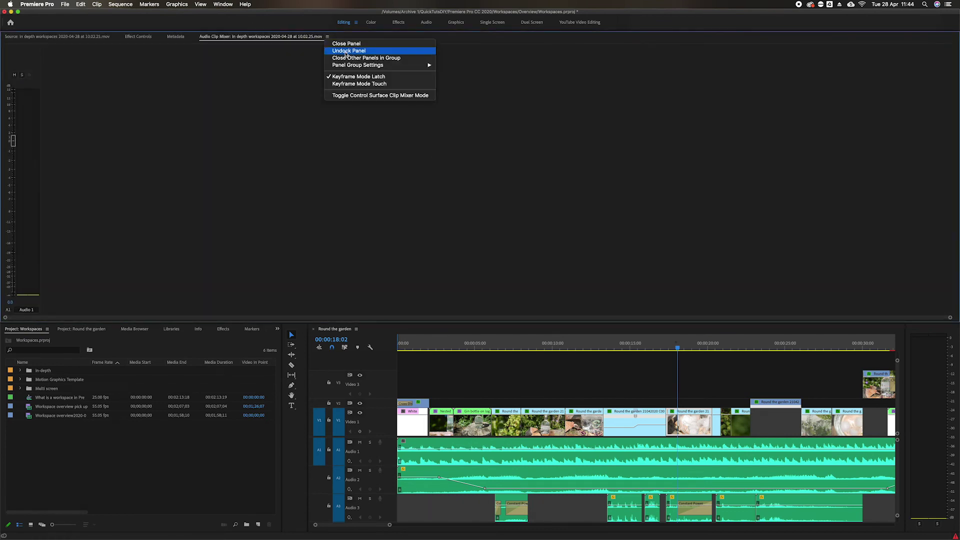
{"action": "left_click", "coordinate": [346, 44]}
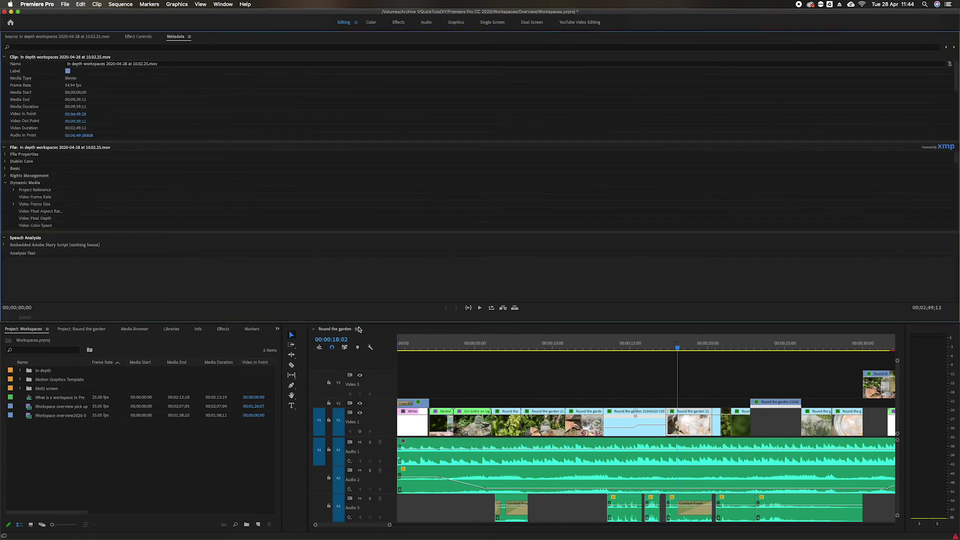
Close the Round the garden sequence and the empty Timeline panel.
{"action": "left_click", "coordinate": [357, 329]}
{"action": "left_click", "coordinate": [372, 342]}
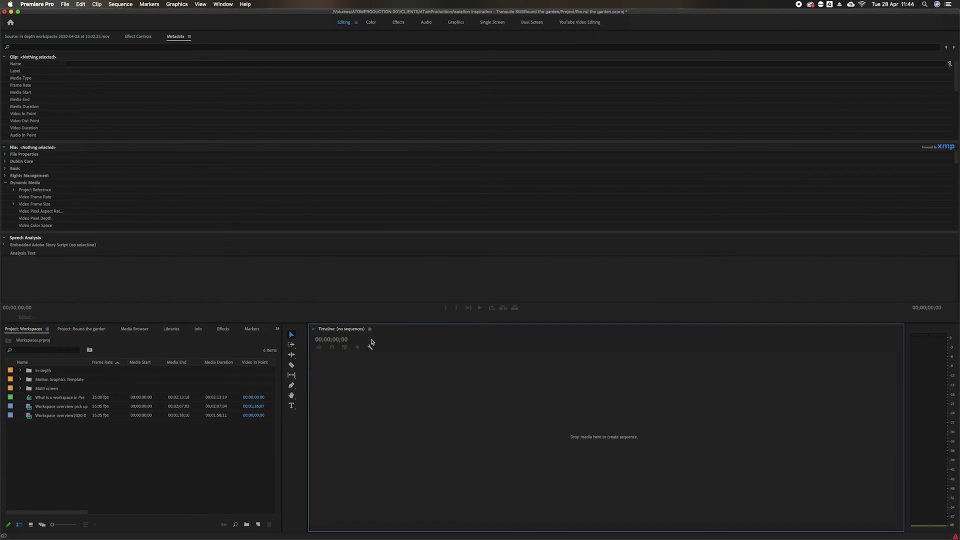
{"action": "left_click", "coordinate": [370, 329]}
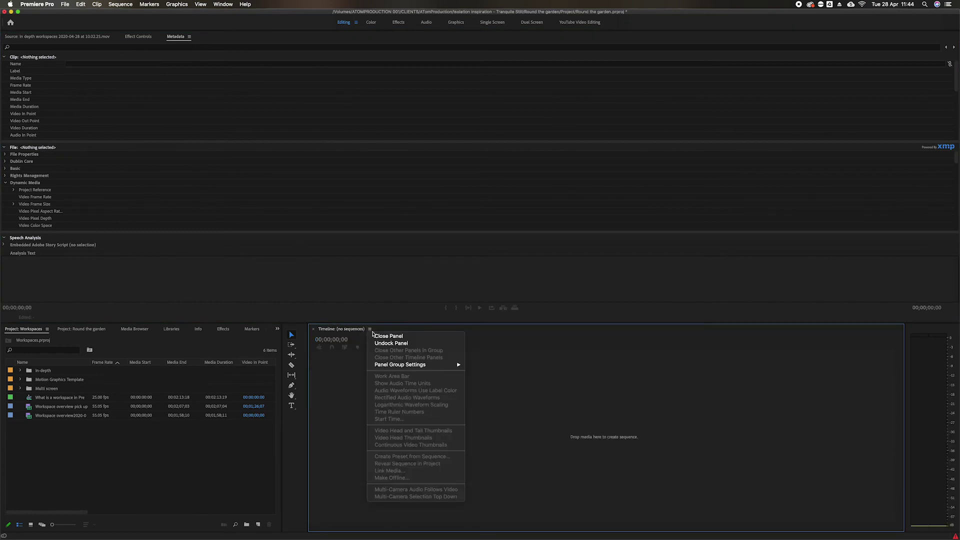
{"action": "left_click", "coordinate": [378, 335]}
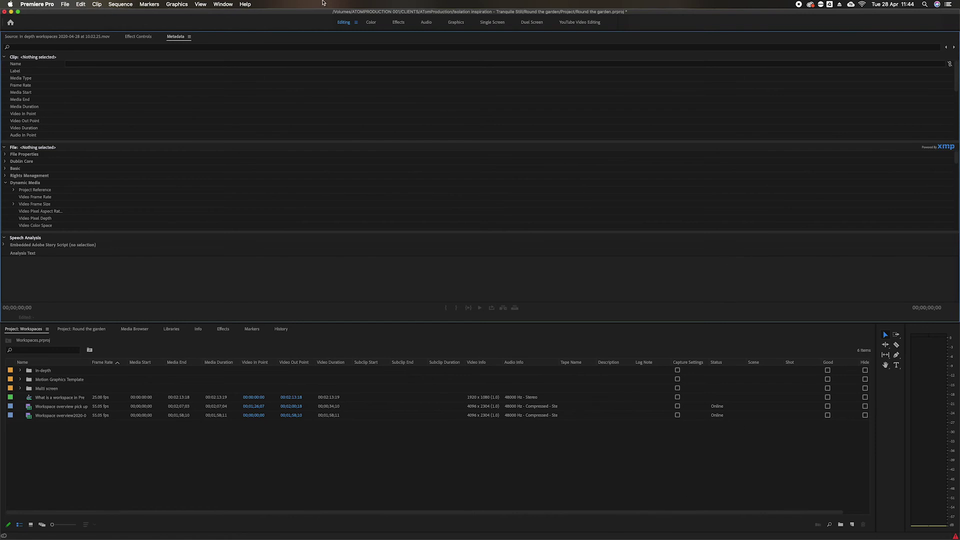
Restore the disarranged Editing workspace to its saved layout.
{"action": "left_click", "coordinate": [223, 5]}
{"action": "mouse_move", "coordinate": [226, 15]}
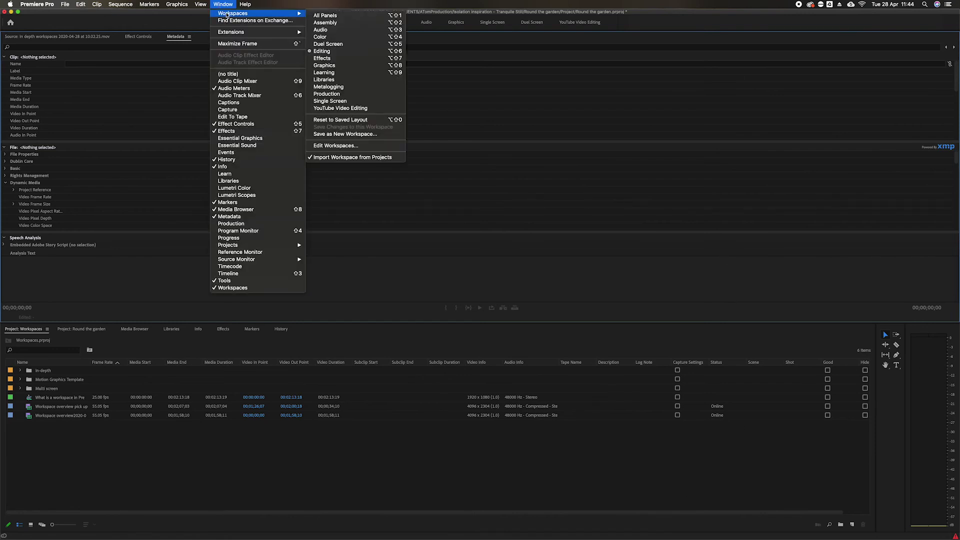
{"action": "left_click", "coordinate": [350, 120]}
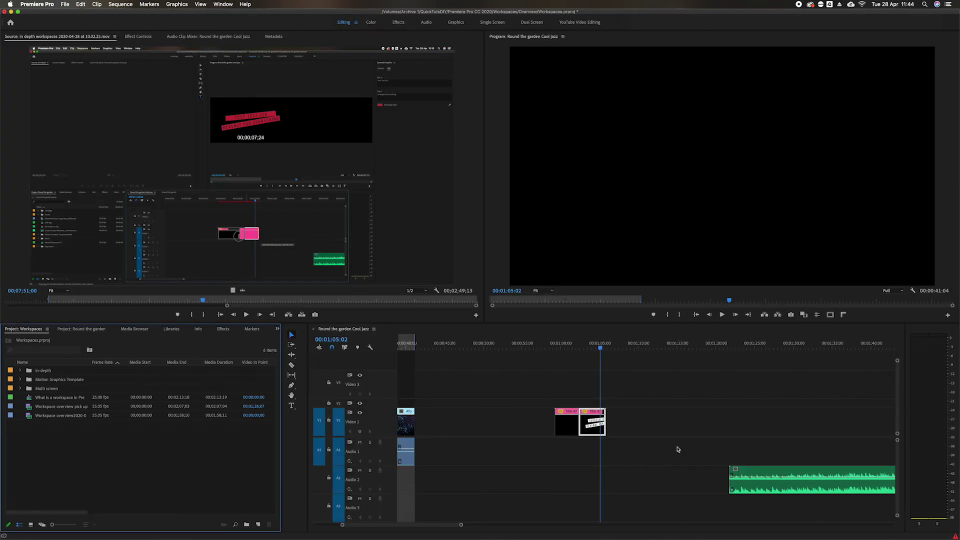
Review the bar, overflow and hidden workspace lists in the Edit Workspaces settings, keeping their order.
{"action": "left_click", "coordinate": [223, 4]}
{"action": "mouse_move", "coordinate": [227, 14]}
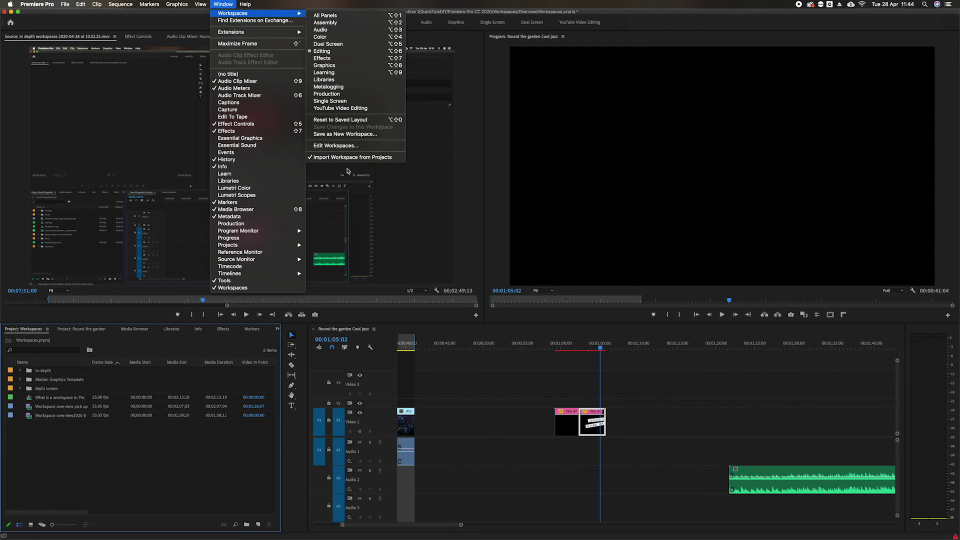
{"action": "left_click", "coordinate": [335, 146]}
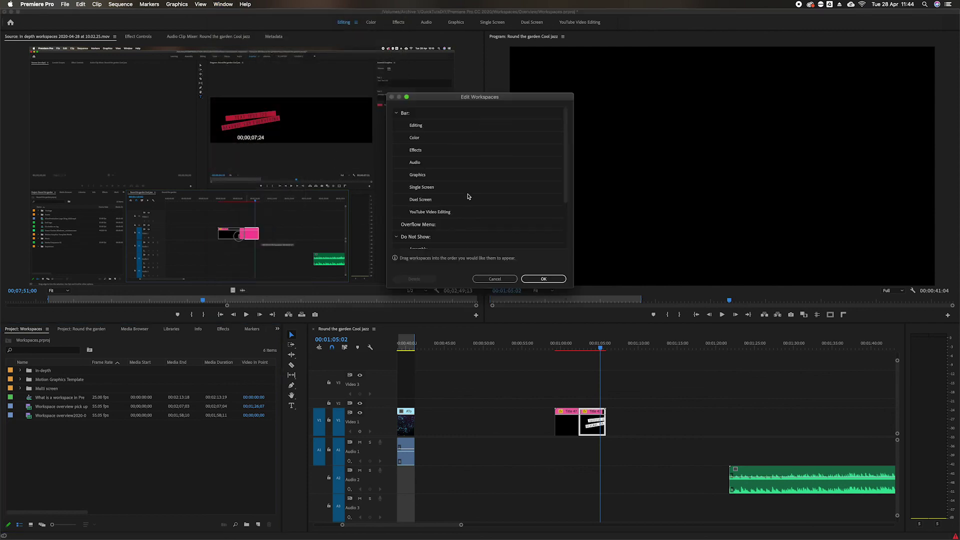
{"action": "scroll", "coordinate": [443, 182], "scroll_direction": "down", "scroll_amount": 3}
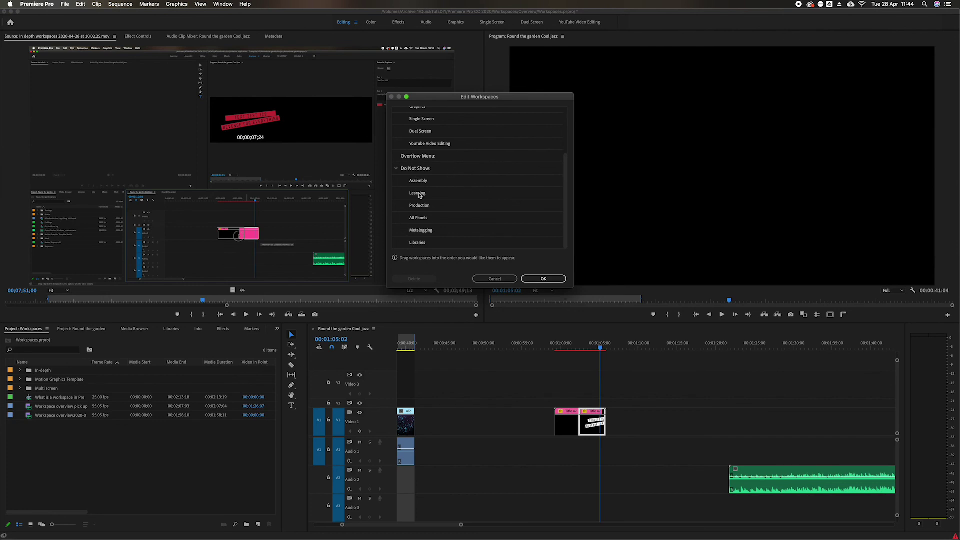
{"action": "scroll", "coordinate": [426, 194], "scroll_direction": "up", "scroll_amount": 3}
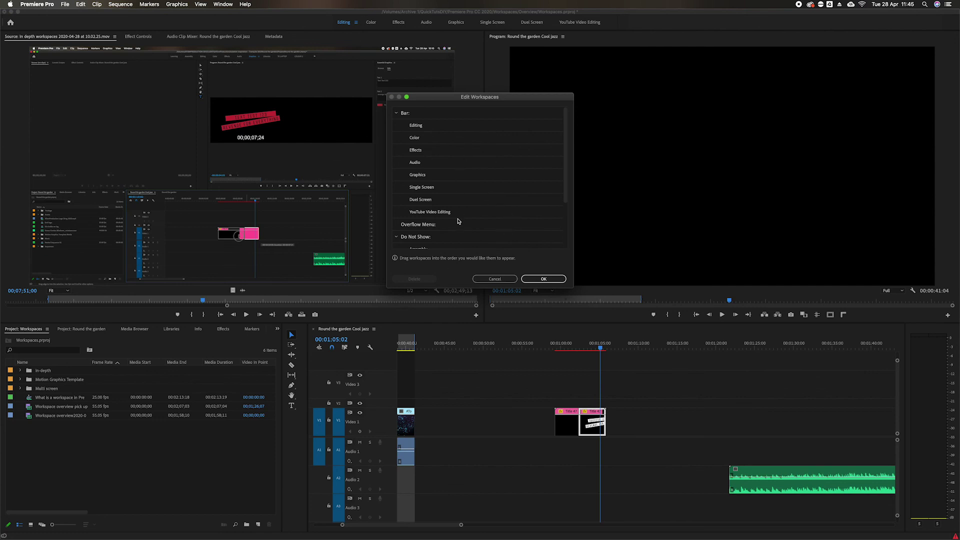
{"action": "left_click", "coordinate": [550, 278]}
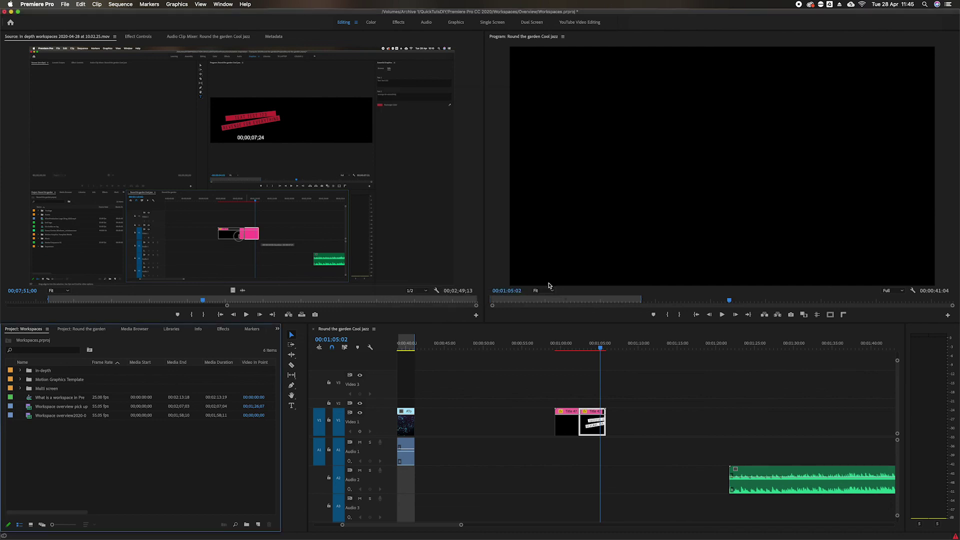